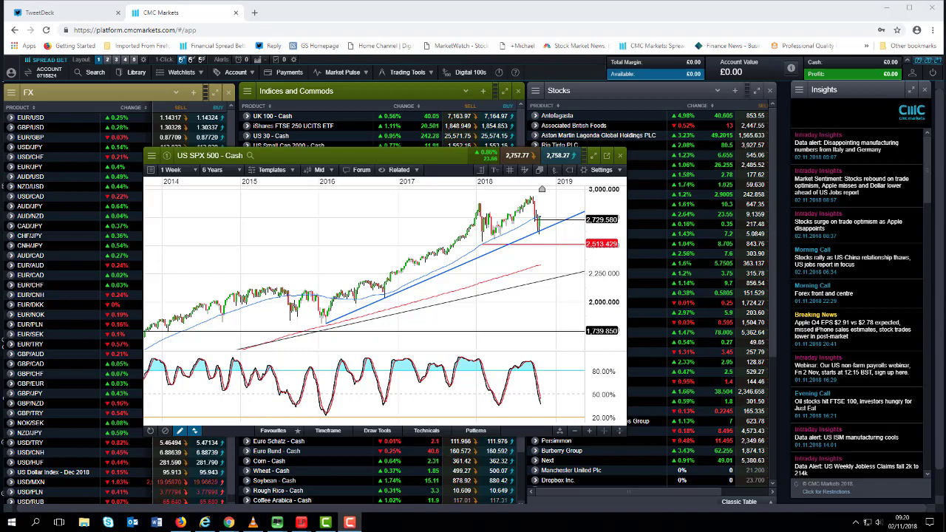
Set the US SPX 500 chart to a 1-month interval and narrow the visible range to seven years
scroll(355, 255, "up", 2)
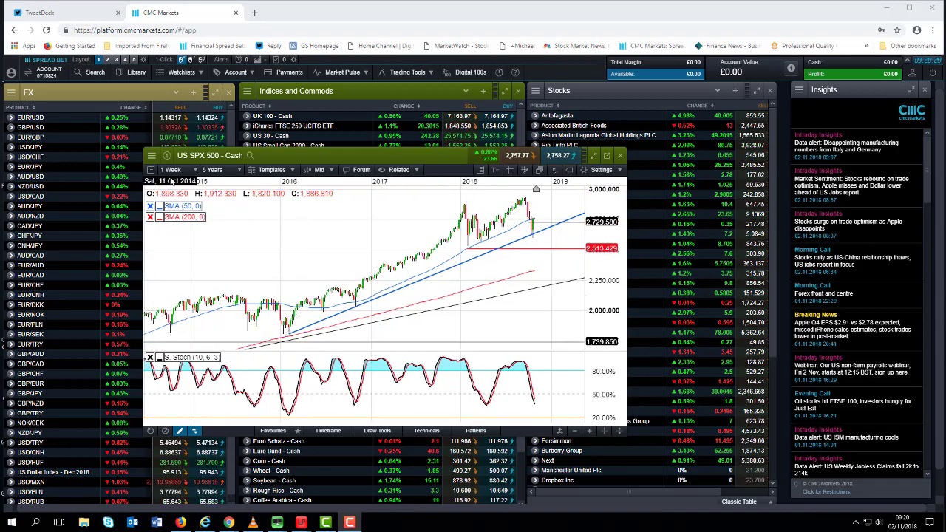
left_click(173, 171)
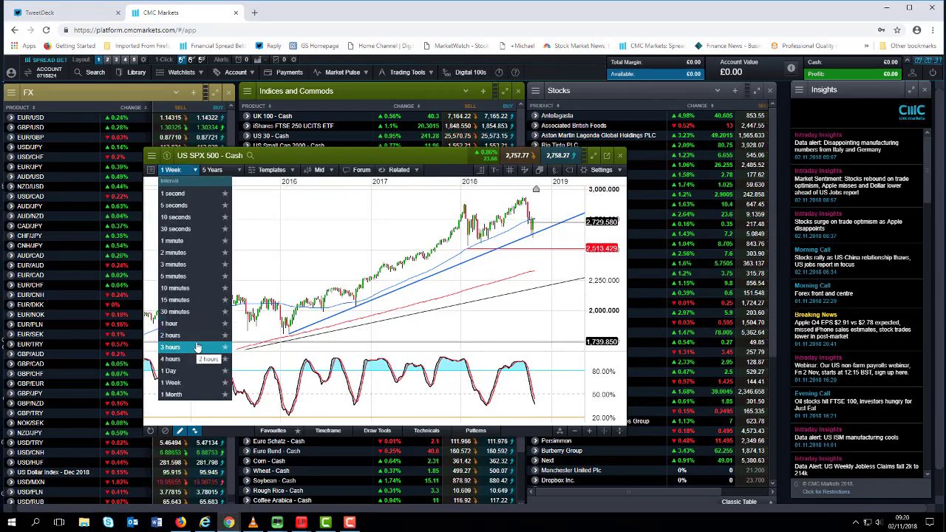
left_click(174, 395)
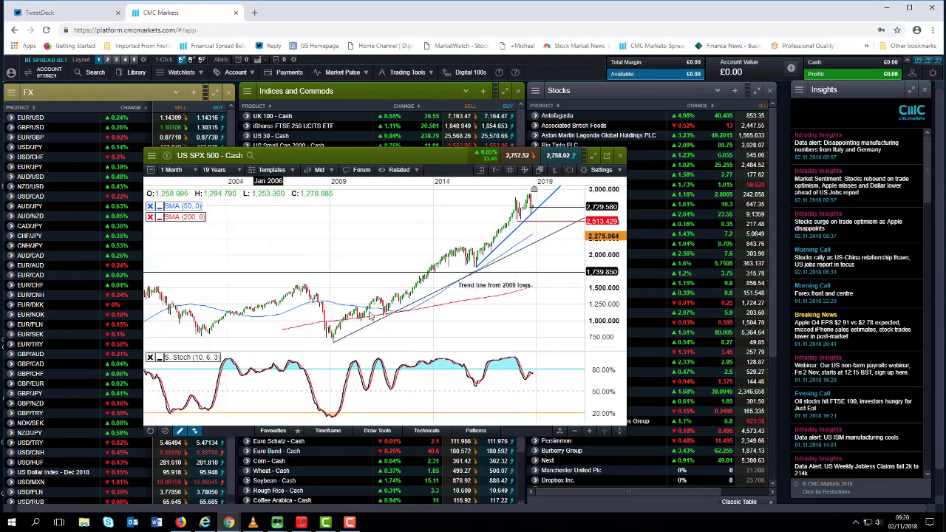
scroll(375, 335, "up", 3)
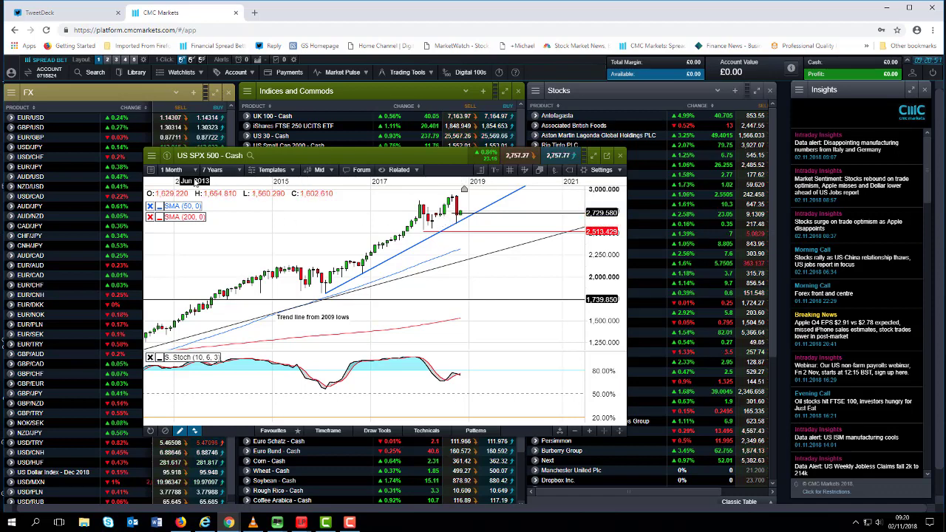
Set the US SPX 500 chart to a 1-day interval and widen the visible range to six months
left_click(175, 170)
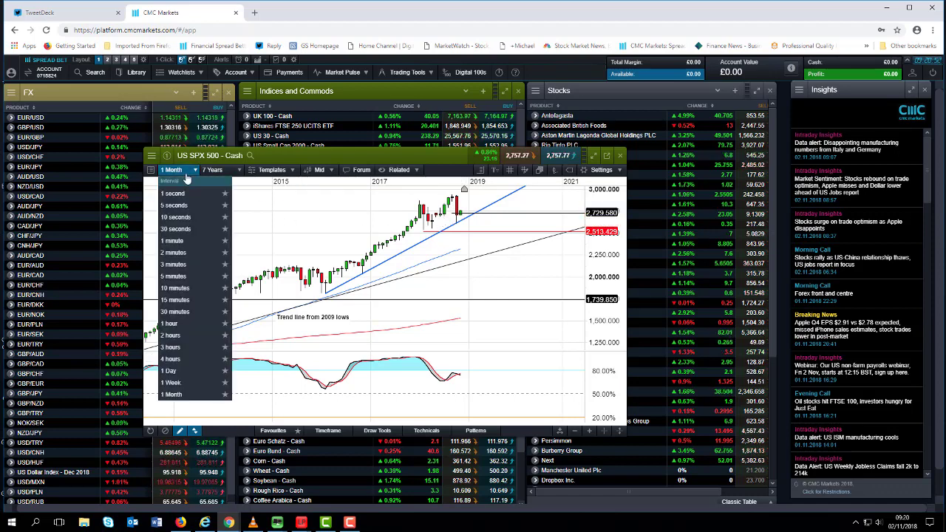
left_click(190, 373)
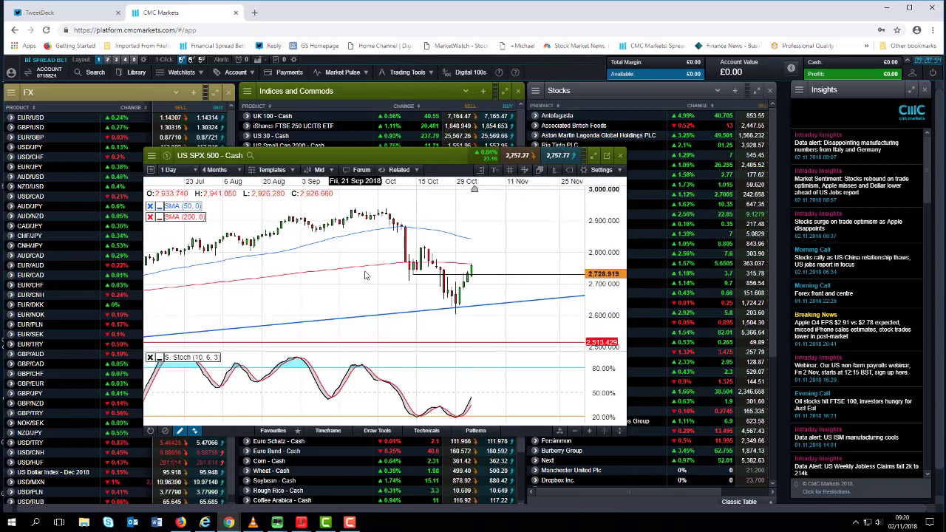
scroll(369, 280, "down", 2)
scroll(389, 271, "up", 3)
scroll(418, 274, "down", 3)
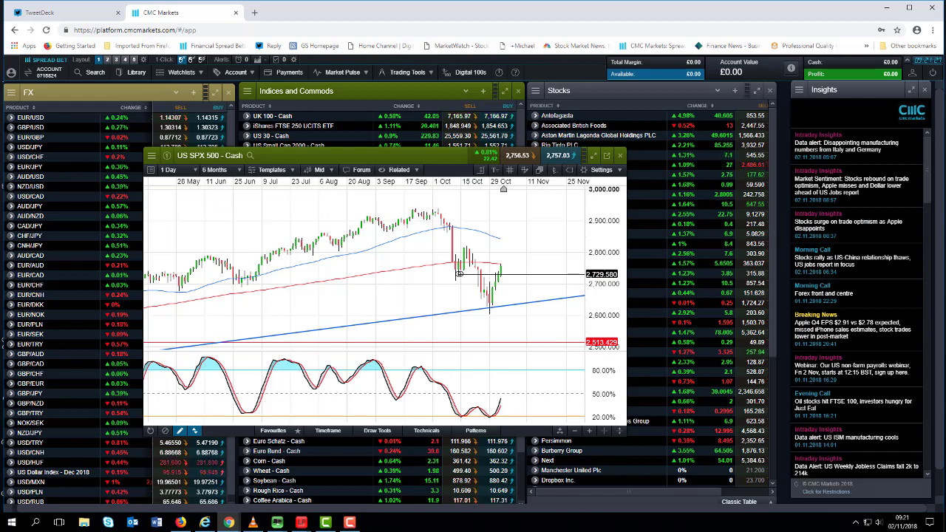
Switch to the Bloomberg window and examine the one-year dollar index (DXY) chart
key("F10")
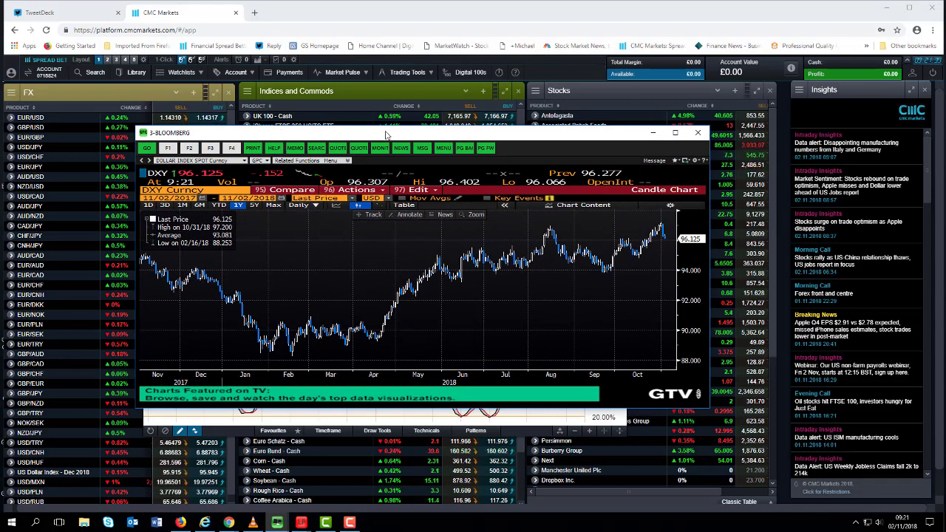
mouse_move(386, 135)
left_mouse_down()
mouse_move(390, 168)
mouse_move(399, 138)
left_mouse_up()
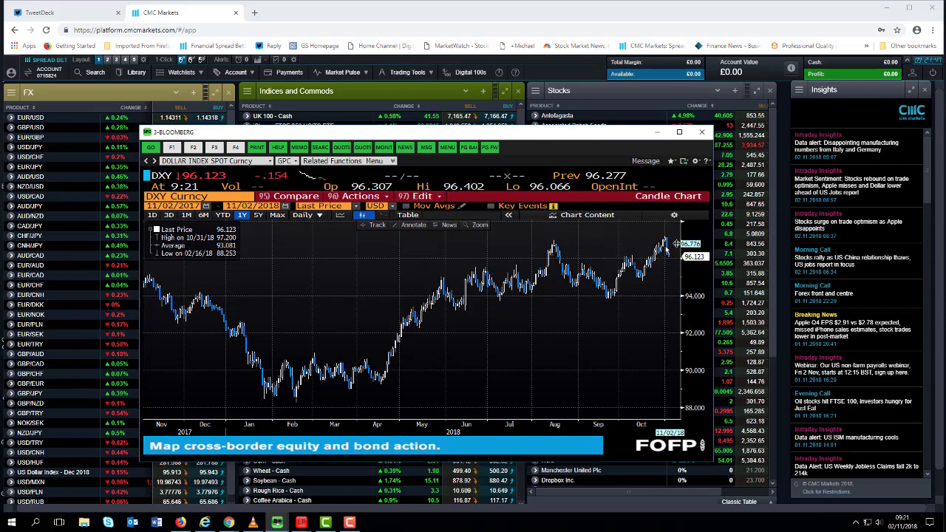
mouse_move(664, 242)
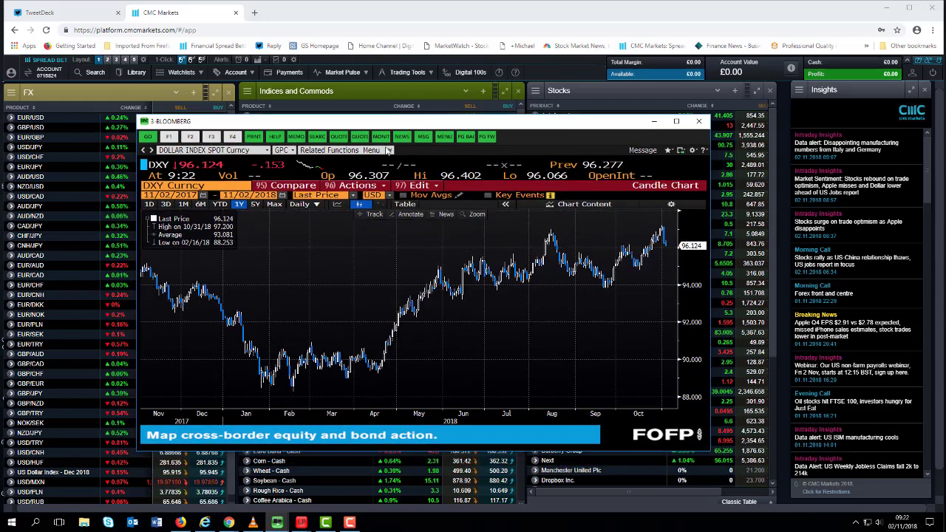
Load the US 10 Year Index chart in Bloomberg, and return to the CMC Markets platform after viewing it
left_click(255, 151)
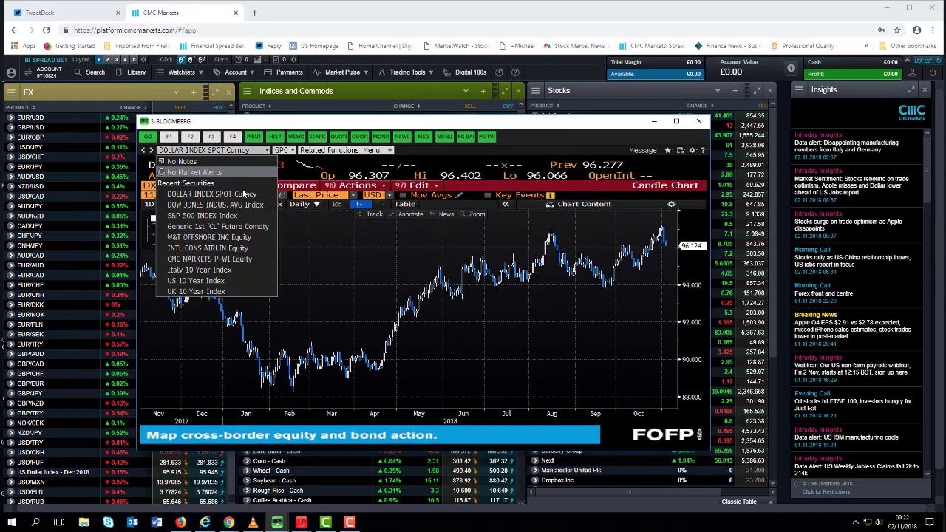
left_click(217, 282)
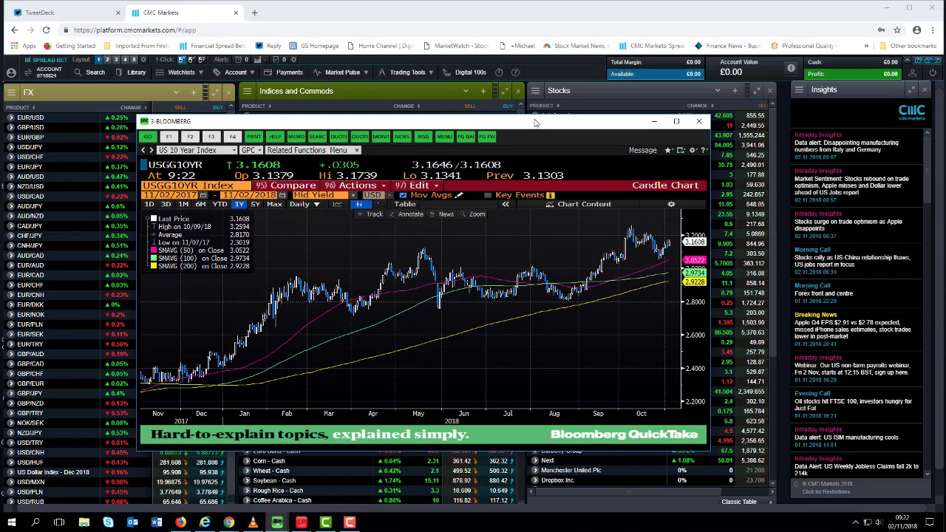
key("super+Down")
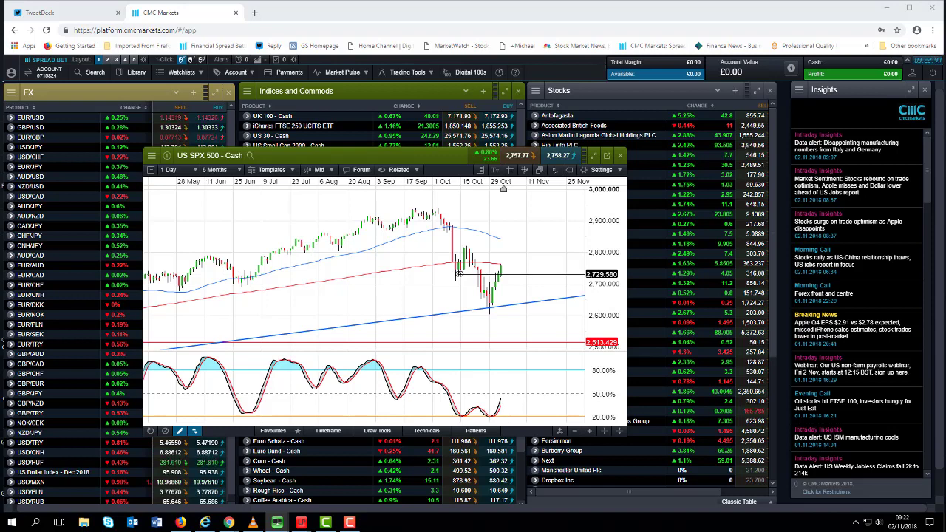
Replace the US SPX 500 chart with the EUR/USD daily chart, examine two months of prices and close it
left_click(621, 158)
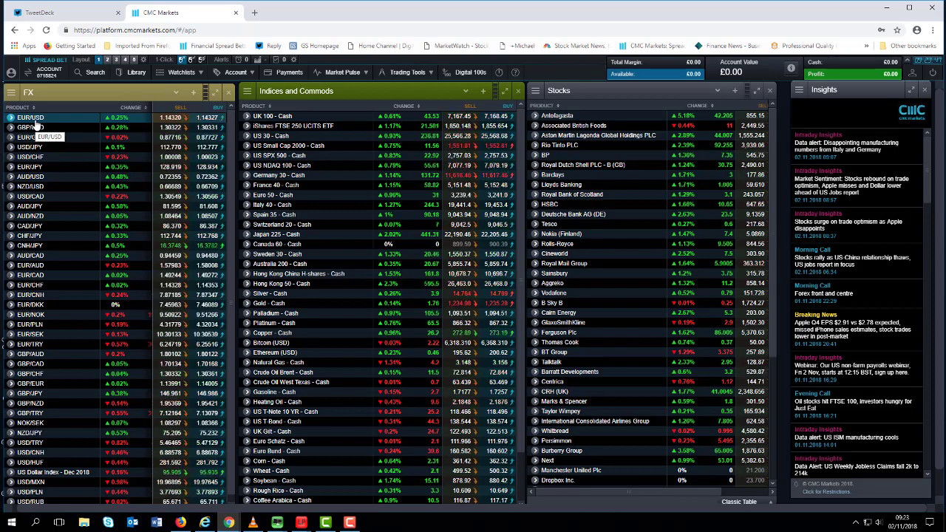
left_click(33, 122)
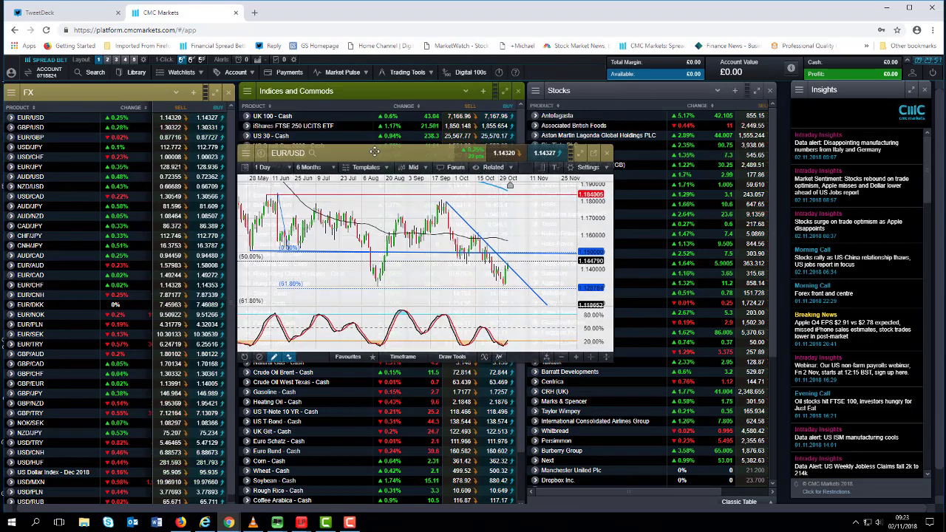
scroll(451, 276, "up", 3)
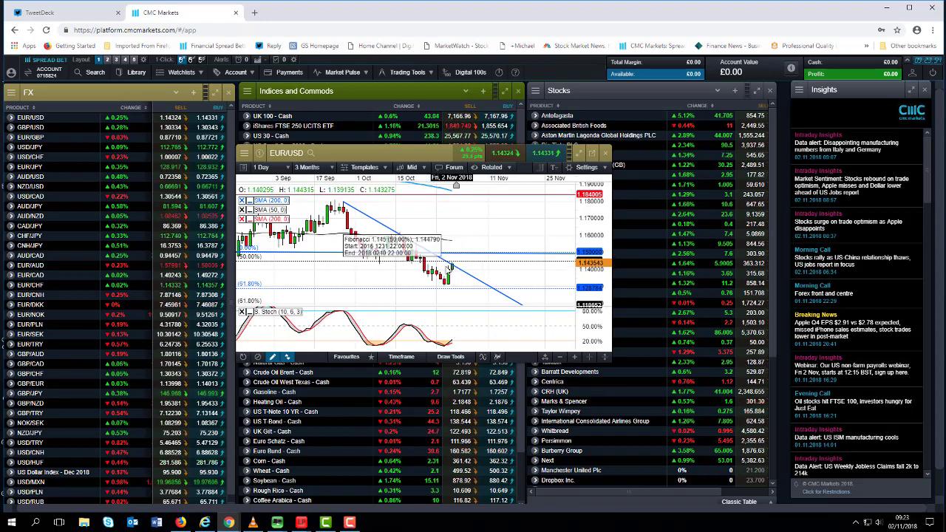
scroll(447, 272, "up", 2)
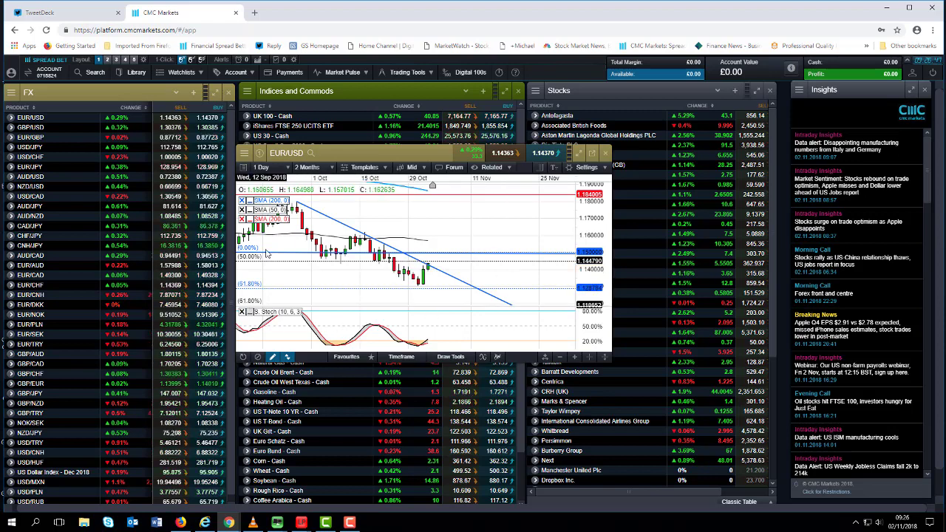
left_click(606, 155)
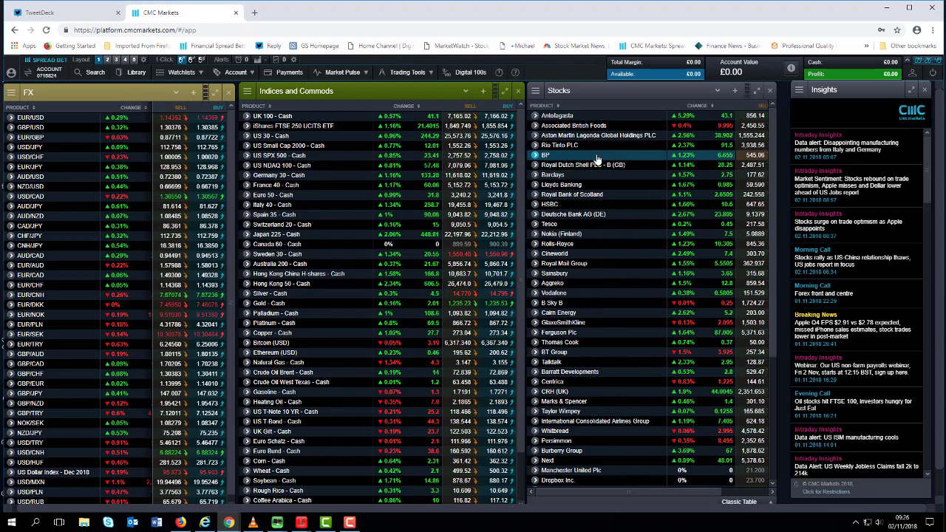
Open the Germany 30 - Cash daily chart, examine three months of prices and close it
double_click(275, 176)
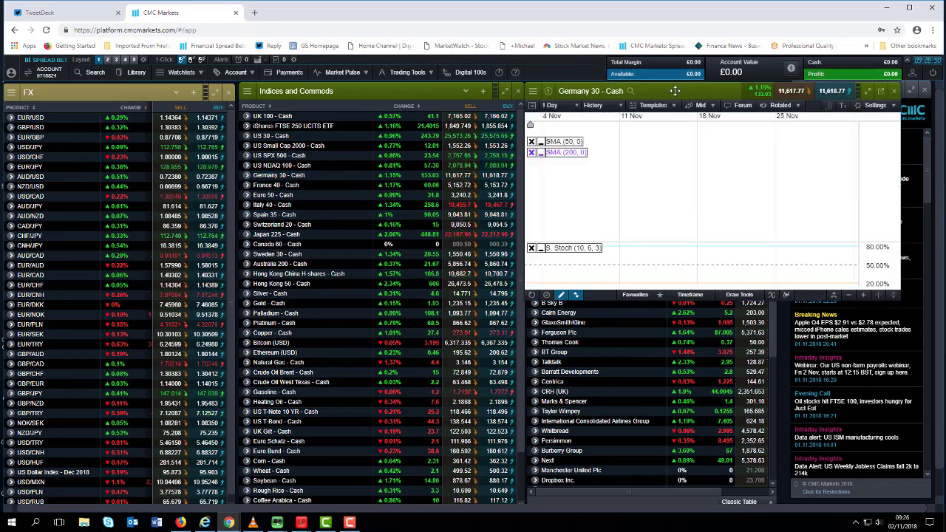
scroll(444, 244, "up", 2)
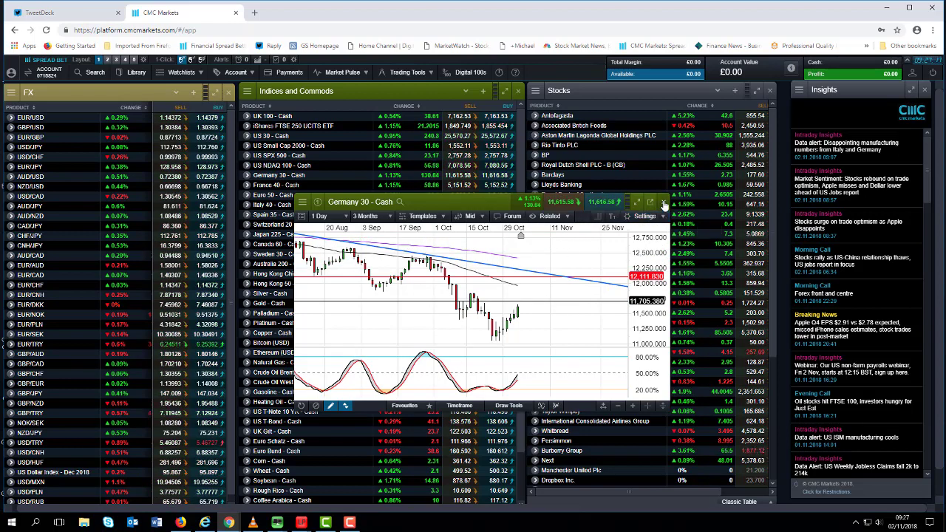
left_click(664, 203)
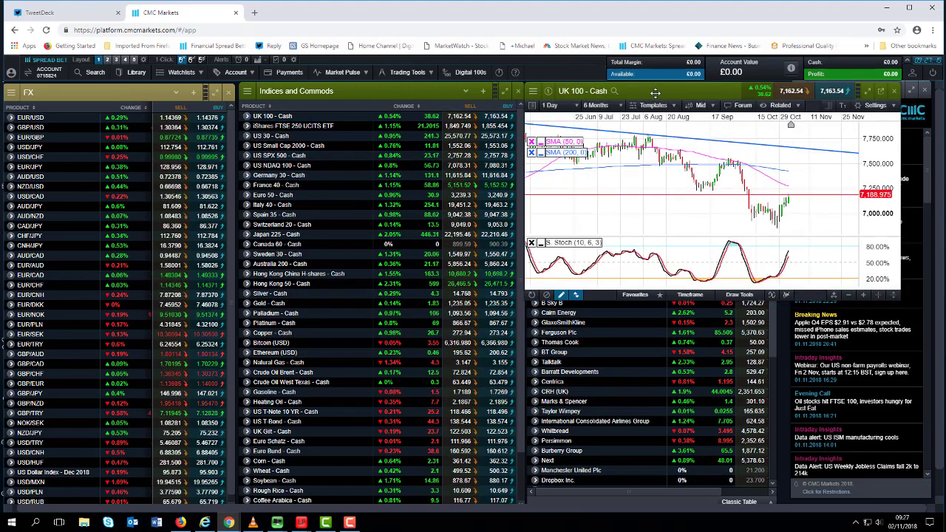
Reposition the UK 100 - Cash chart over the watchlists, examine seven months of daily prices and close it
left_click_drag(654, 93, 493, 153)
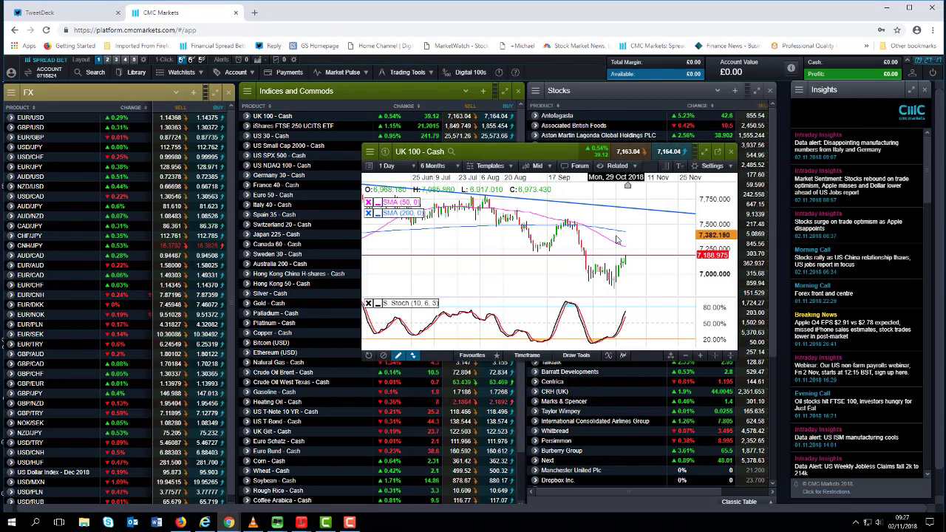
scroll(618, 240, "down", 1)
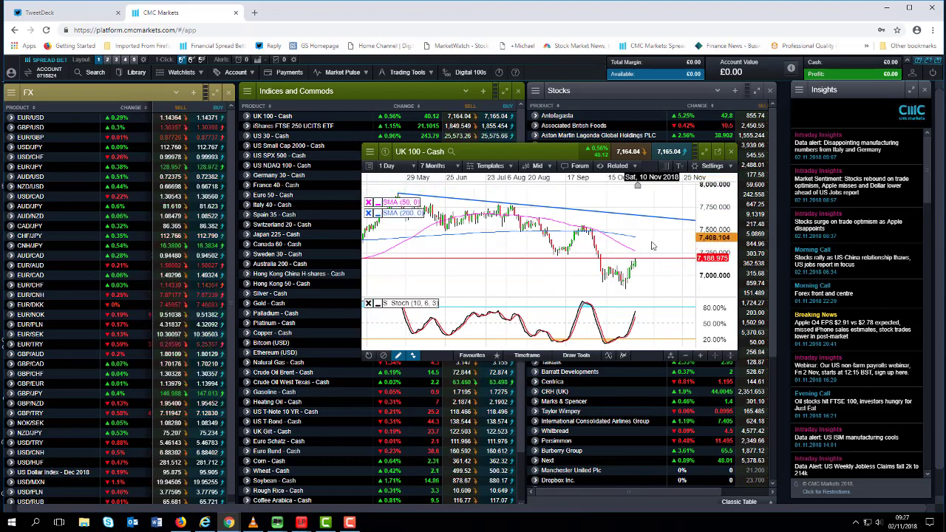
left_click(731, 153)
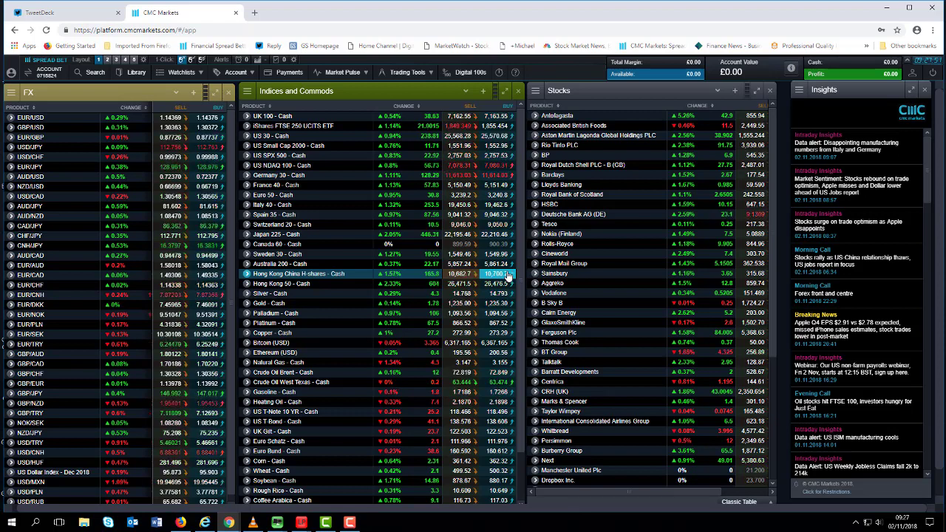
Open the GBP/USD daily chart, move it lower over the watchlists and widen its visible range to six months
left_click(31, 127)
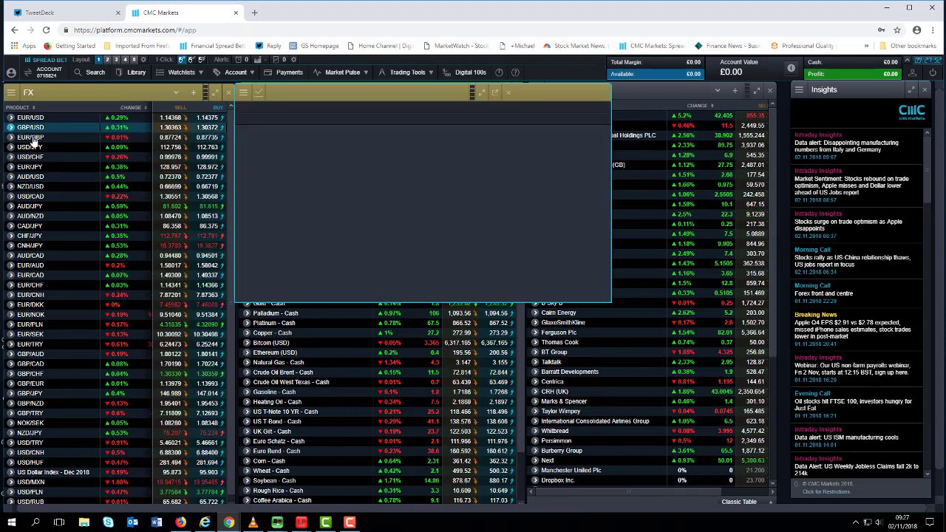
left_click_drag(377, 92, 493, 257)
scroll(533, 329, "down", 5)
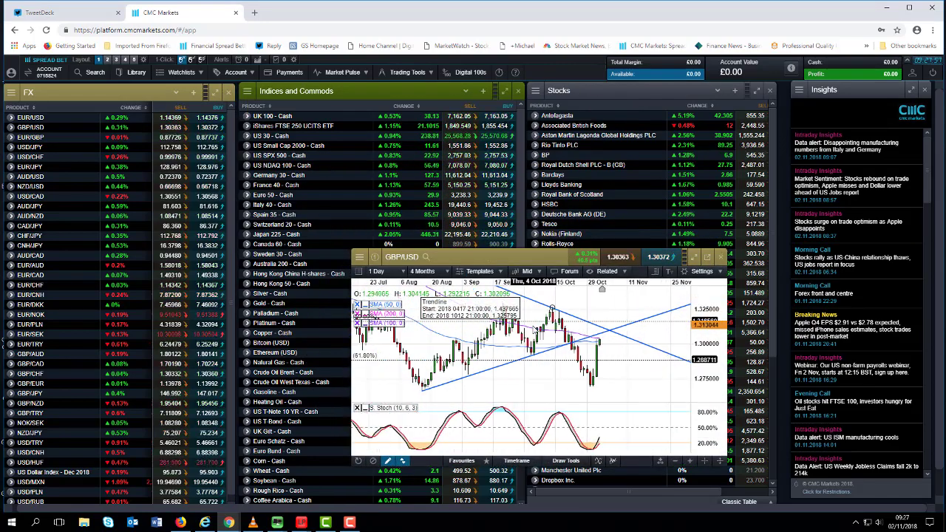
scroll(534, 329, "down", 2)
scroll(653, 360, "down", 2)
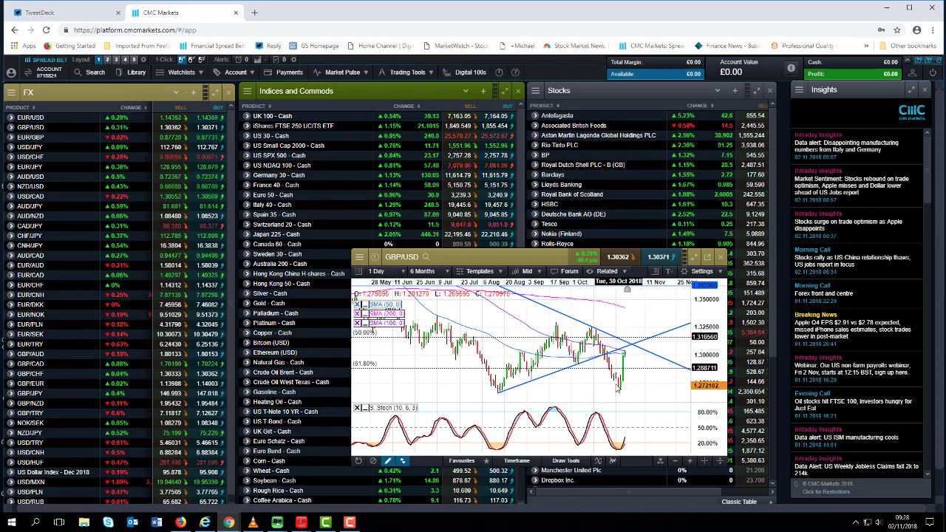
Delete the rising trendline drawn from the August low on the GBP/USD chart and close the chart
left_click(583, 363)
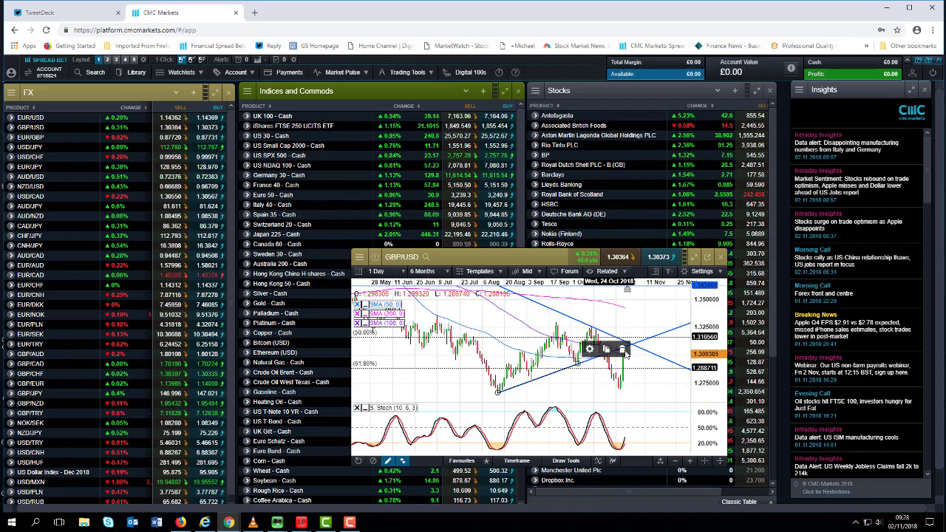
left_click(621, 349)
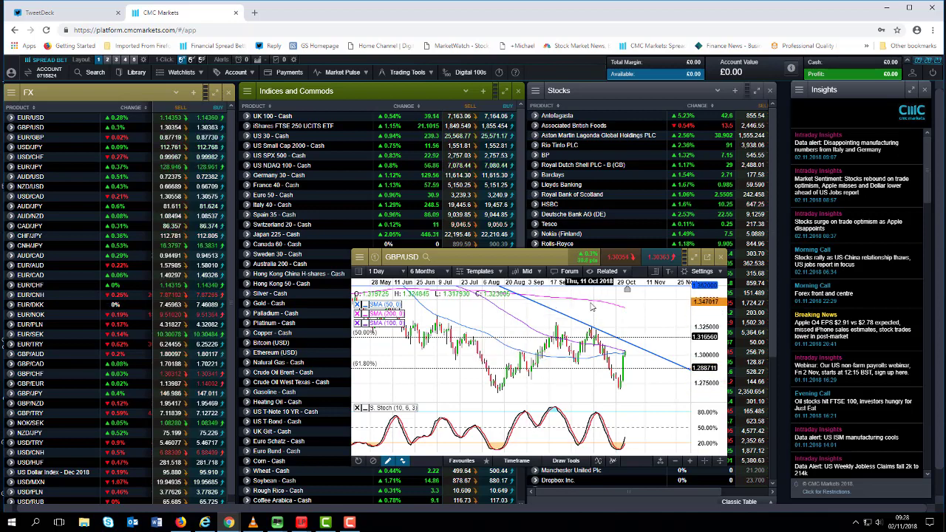
left_click(720, 258)
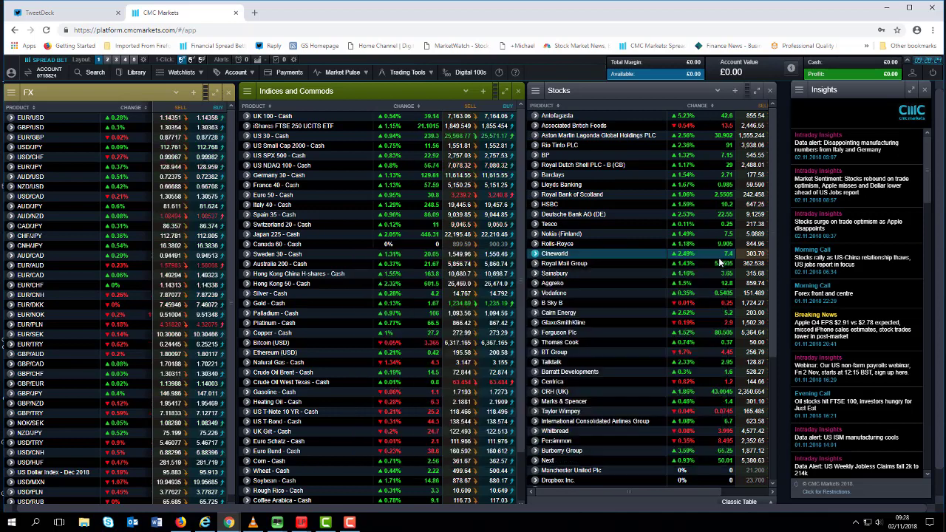
Open the EUR/GBP daily chart from the FX watchlist, examine its recent price action and close it
double_click(43, 142)
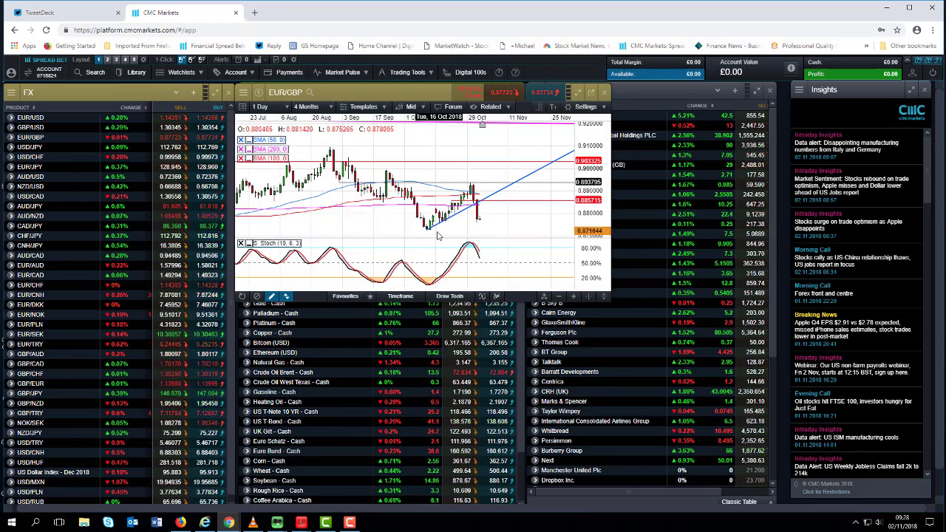
left_click(604, 92)
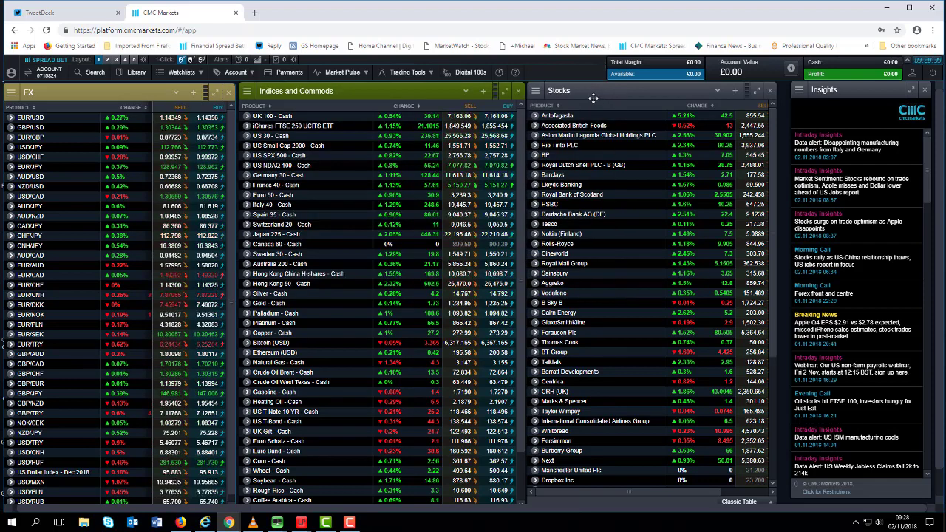